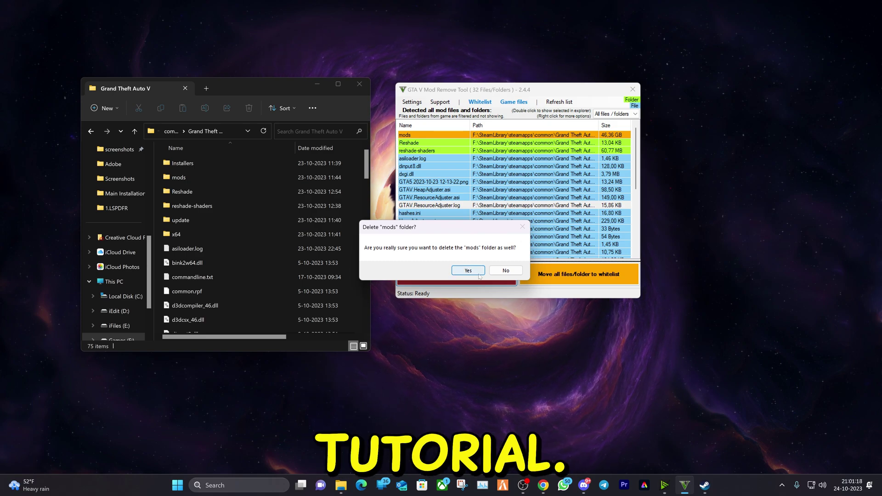
- Confirm deleting the mods folder along with the other detected mod files and dismiss the completion notice
{"action": "left_click", "coordinate": [474, 272]}
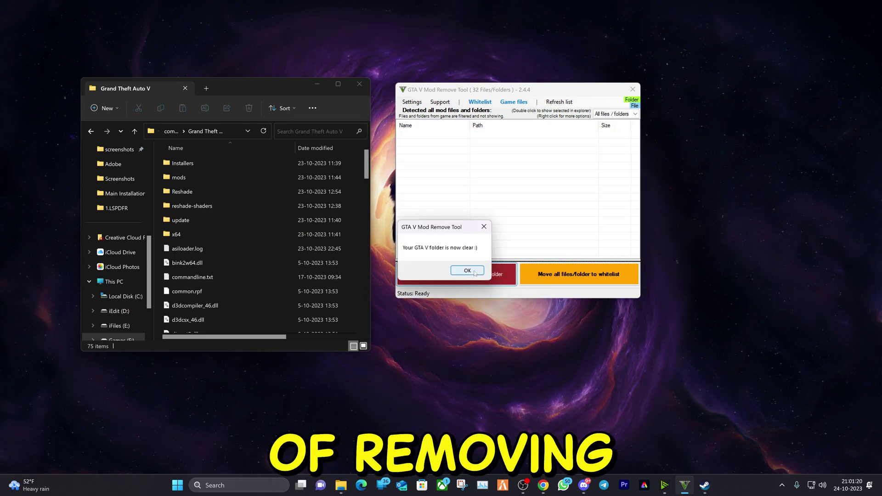
{"action": "left_click", "coordinate": [475, 272]}
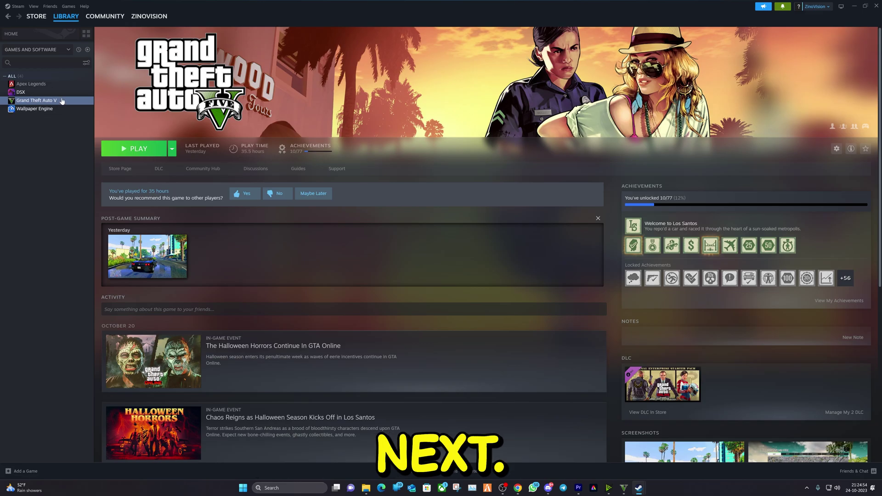
- In the Steam library, open the installed files section of Grand Theft Auto V's properties
{"action": "right_click", "coordinate": [62, 101]}
{"action": "mouse_move", "coordinate": [78, 139]}
{"action": "left_click", "coordinate": [138, 163]}
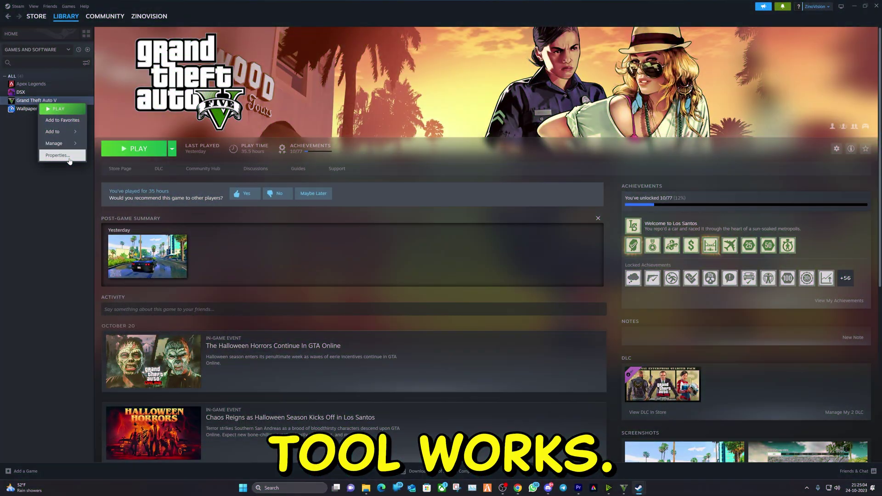
{"action": "left_click", "coordinate": [69, 157]}
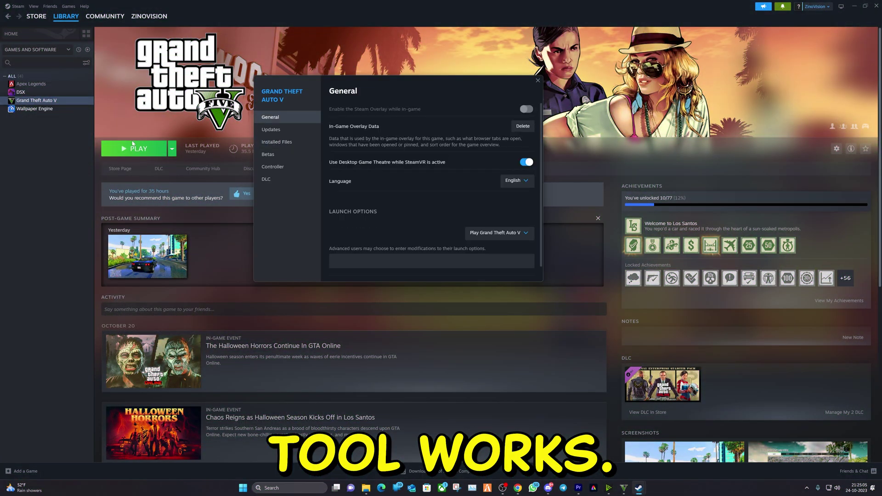
{"action": "left_click", "coordinate": [286, 143]}
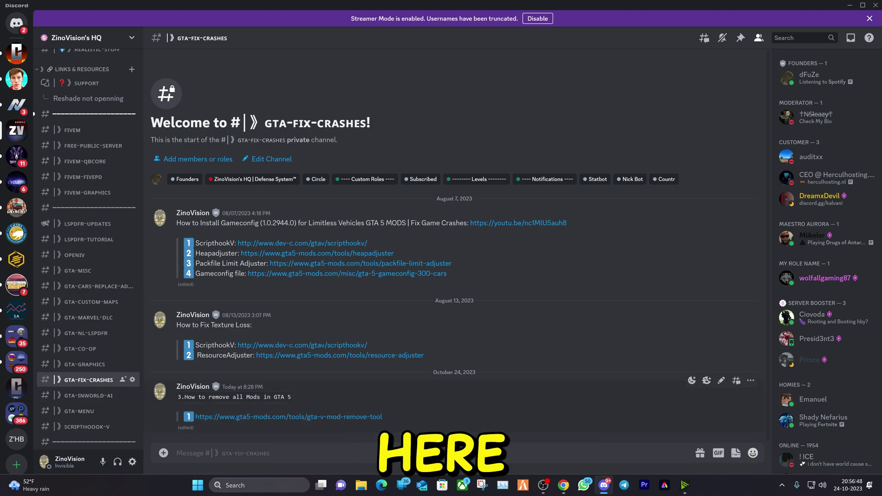
- In Discord, highlight the mod remover link in the gta-fix-crashes channel and review the service packages in the lspdfr-install channel
{"action": "left_click_drag", "start_coordinate": [183, 397], "coordinate": [439, 417]}
{"action": "scroll", "coordinate": [97, 373], "scroll_direction": "up", "scroll_amount": 7}
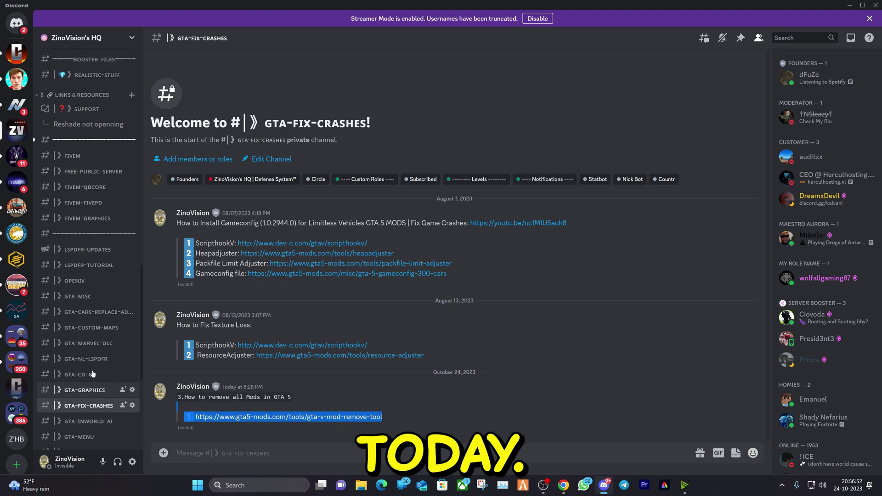
{"action": "scroll", "coordinate": [97, 372], "scroll_direction": "up", "scroll_amount": 3}
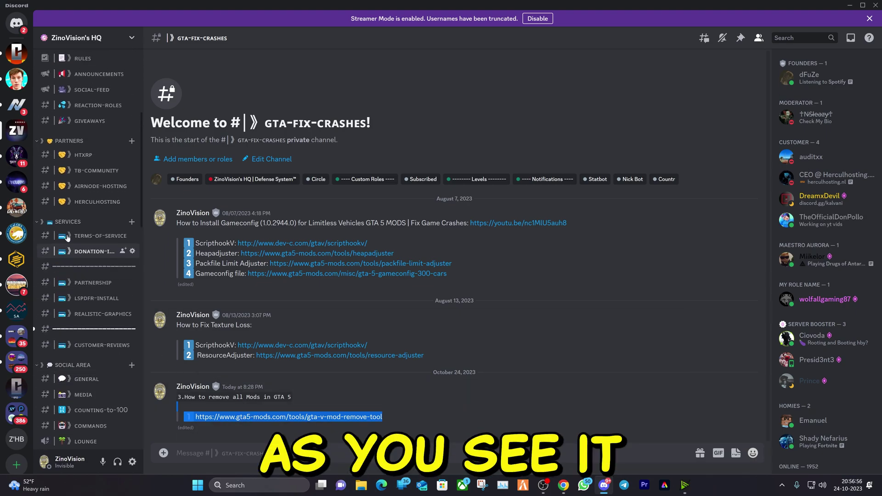
{"action": "scroll", "coordinate": [113, 297], "scroll_direction": "up", "scroll_amount": 2}
{"action": "left_click", "coordinate": [92, 299]}
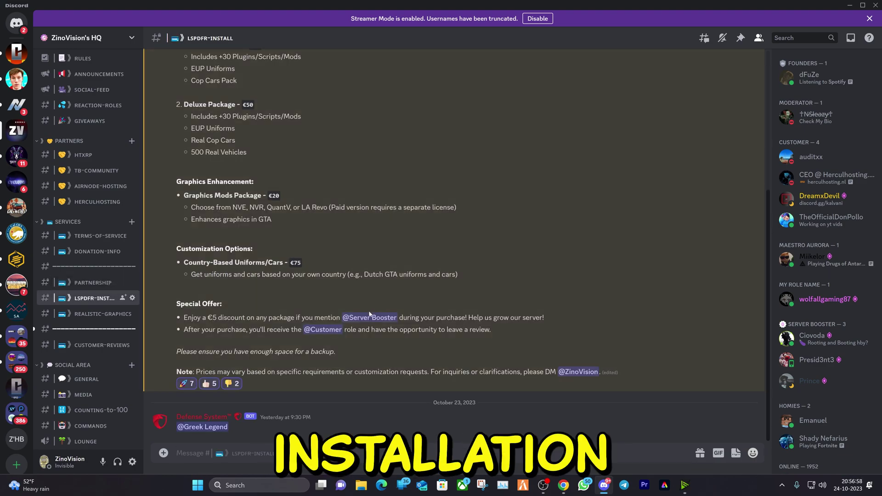
{"action": "scroll", "coordinate": [368, 311], "scroll_direction": "up", "scroll_amount": 3}
{"action": "scroll", "coordinate": [187, 365], "scroll_direction": "down", "scroll_amount": 3}
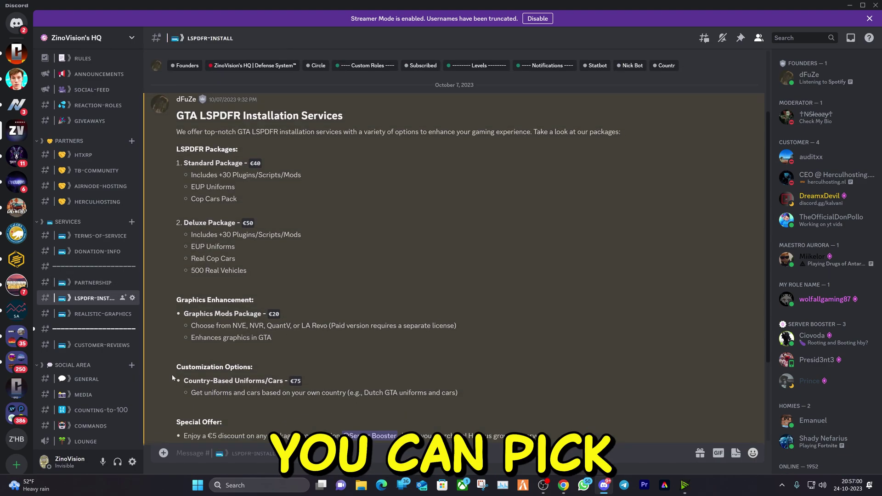
{"action": "scroll", "coordinate": [105, 385], "scroll_direction": "down", "scroll_amount": 6}
{"action": "scroll", "coordinate": [105, 385], "scroll_direction": "down", "scroll_amount": 8}
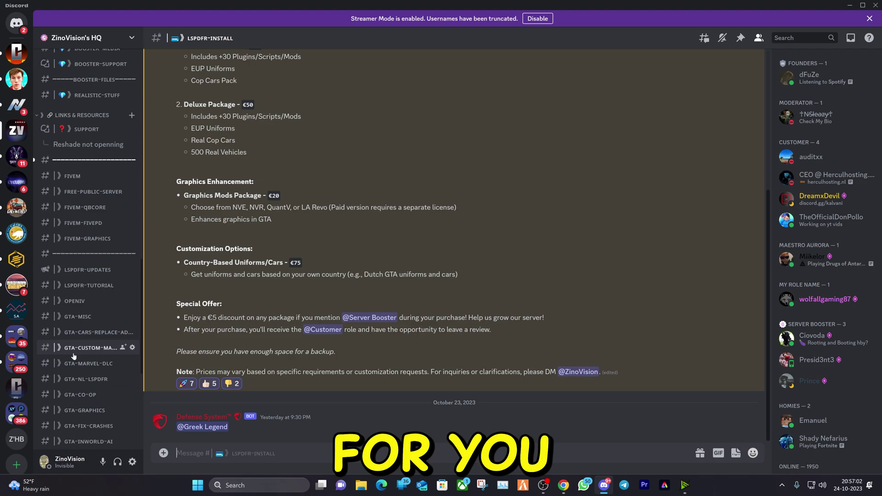
- Open the GTA V Mod Remove Tool link from the gta-fix-crashes channel and download the tool from its 5mods page
{"action": "left_click", "coordinate": [88, 197]}
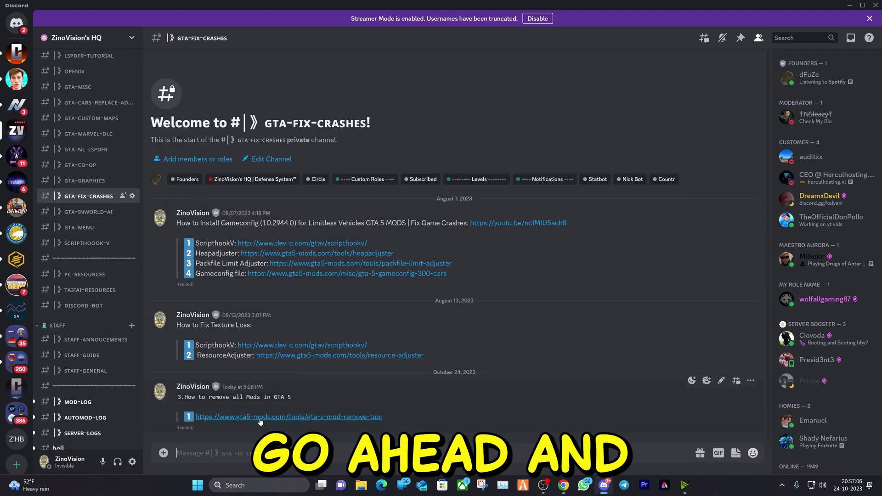
{"action": "left_click", "coordinate": [305, 417]}
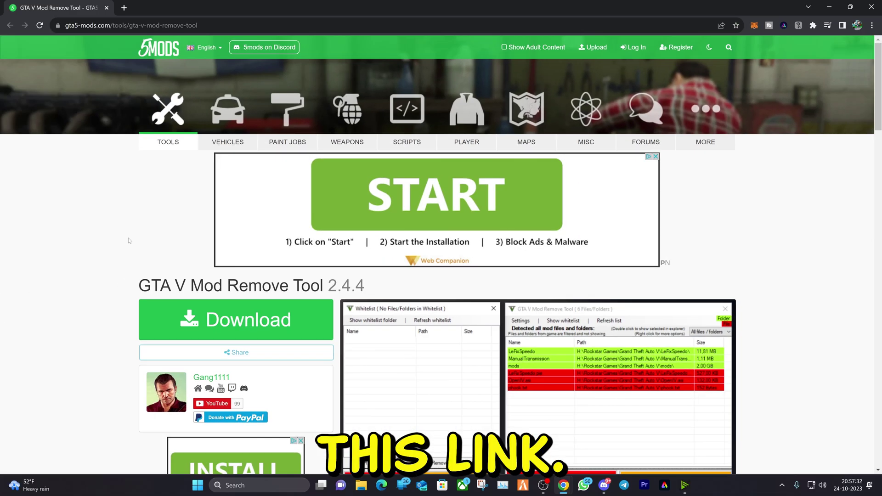
{"action": "scroll", "coordinate": [130, 241], "scroll_direction": "down", "scroll_amount": 3}
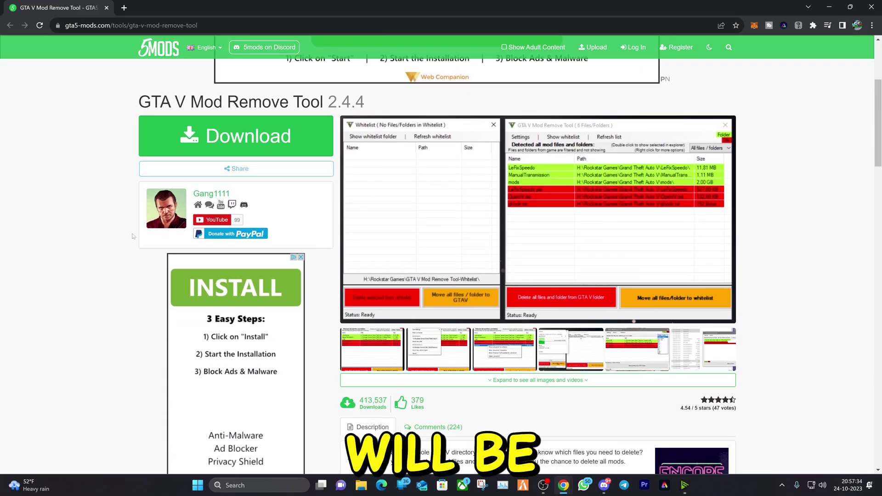
{"action": "left_click", "coordinate": [196, 134]}
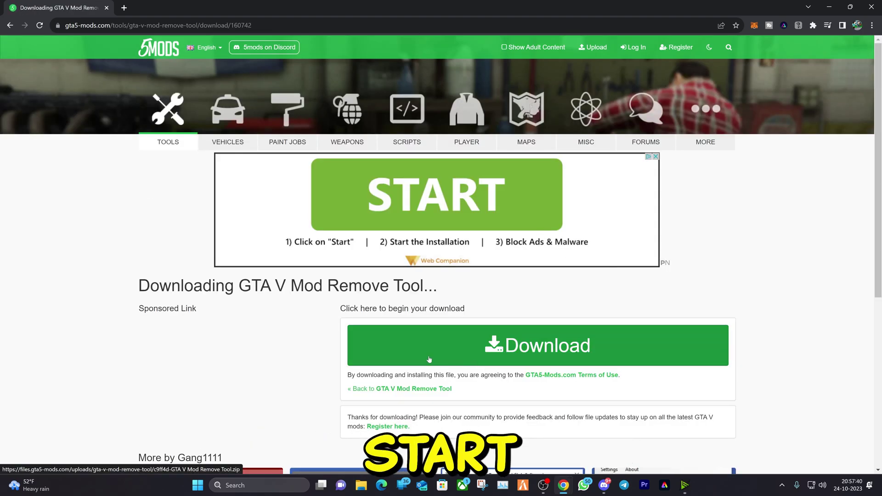
{"action": "left_click", "coordinate": [438, 361]}
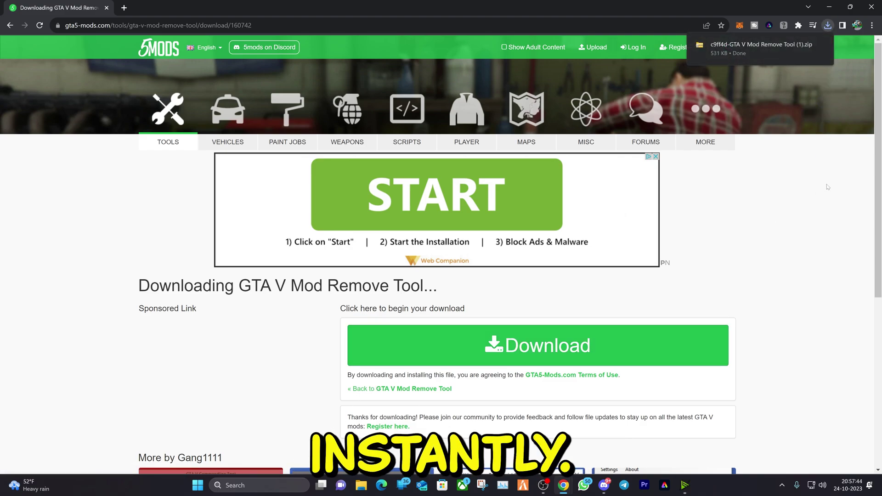
- Open the downloaded GTA V Mod Remove Tool archive and extract all its files
{"action": "left_click", "coordinate": [729, 55]}
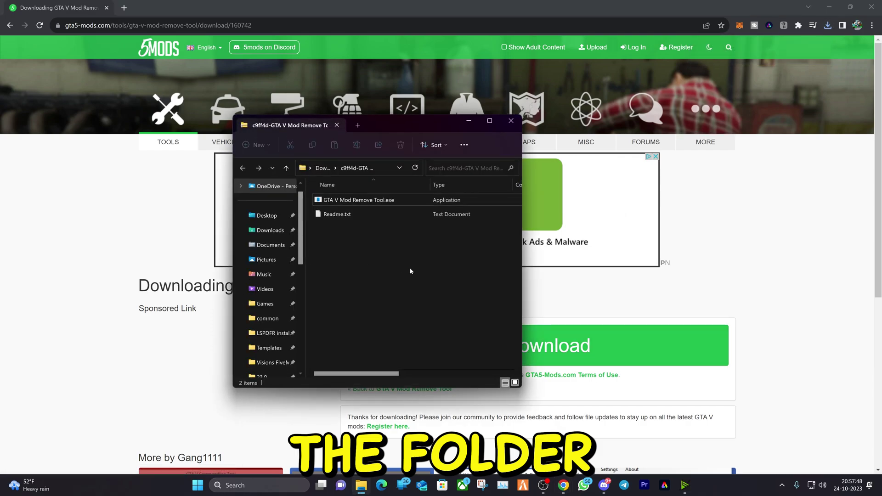
{"action": "double_click", "coordinate": [357, 202]}
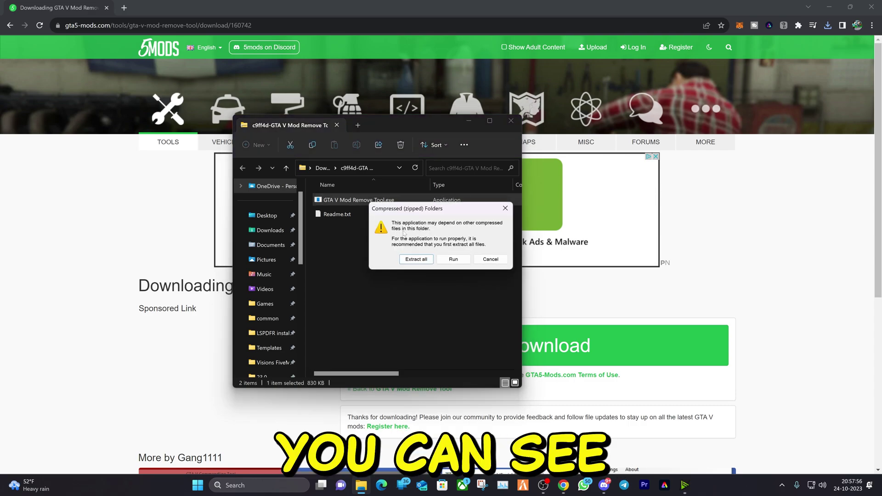
{"action": "left_click", "coordinate": [408, 260]}
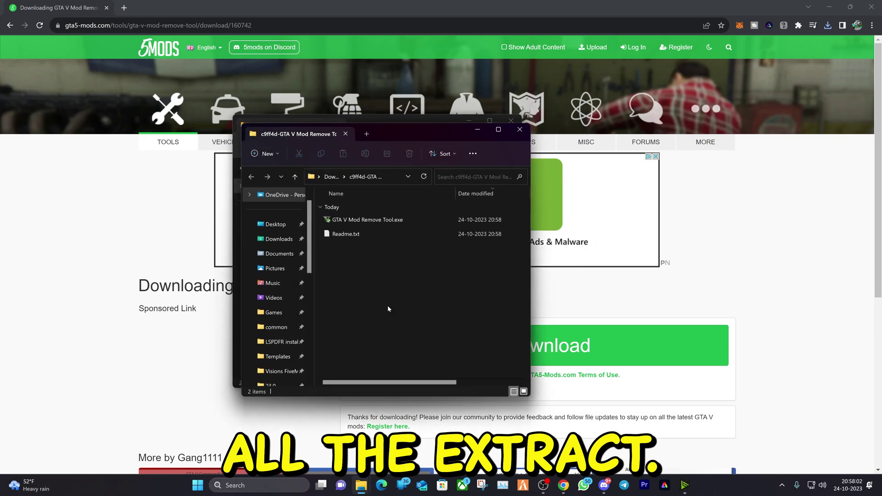
- Run the extracted GTA V Mod Remove Tool.exe, allowing it past the Windows SmartScreen block
{"action": "left_click", "coordinate": [378, 220]}
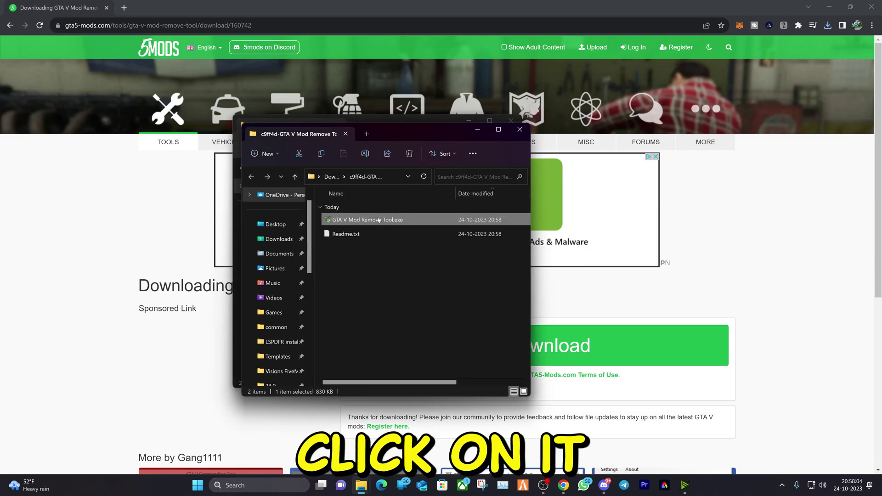
{"action": "double_click", "coordinate": [378, 221]}
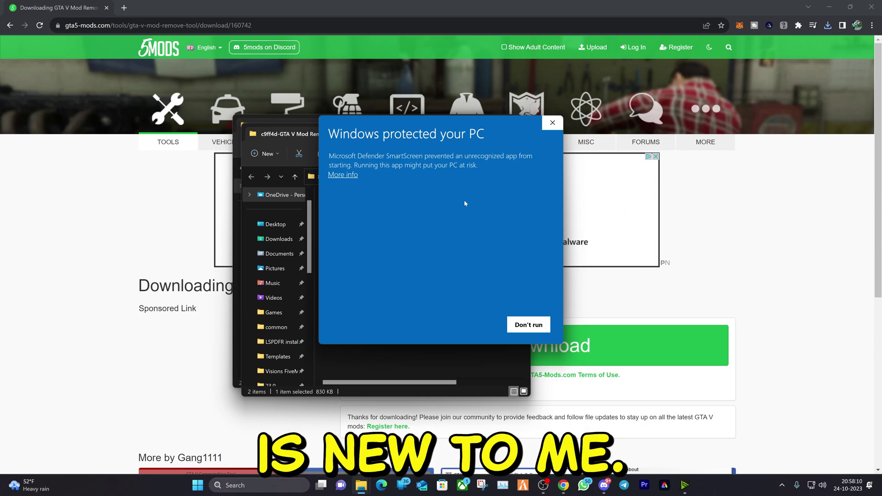
{"action": "left_click", "coordinate": [343, 175]}
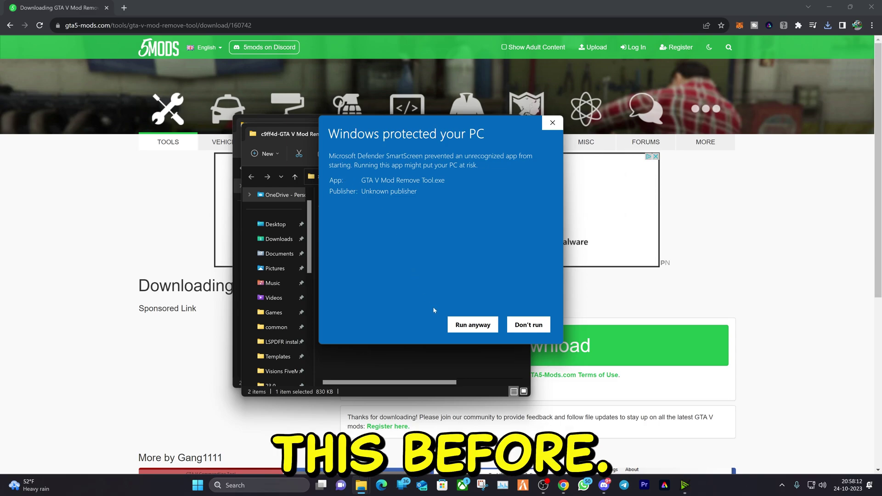
{"action": "left_click", "coordinate": [465, 326]}
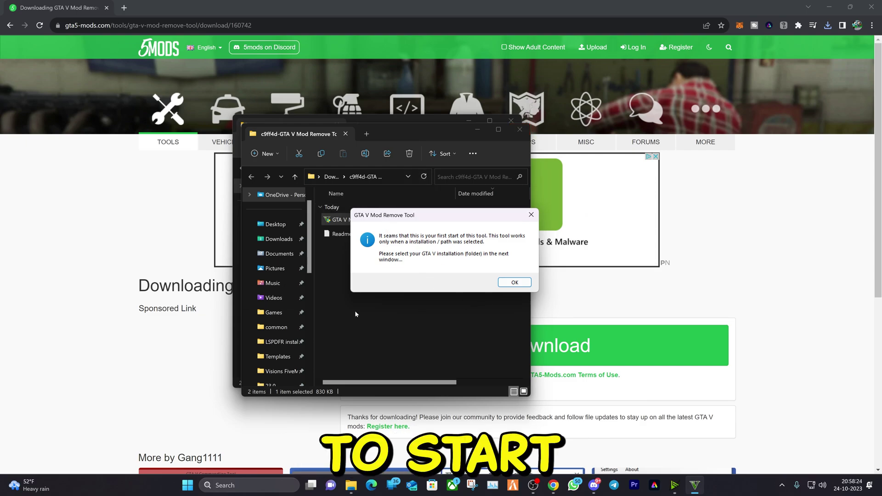
- Set the tool's game path to the Grand Theft Auto V folder under SteamLibrary\steamapps\common on the Games (F:) drive
{"action": "left_click", "coordinate": [514, 282]}
{"action": "left_click_drag", "start_coordinate": [472, 173], "coordinate": [461, 129]}
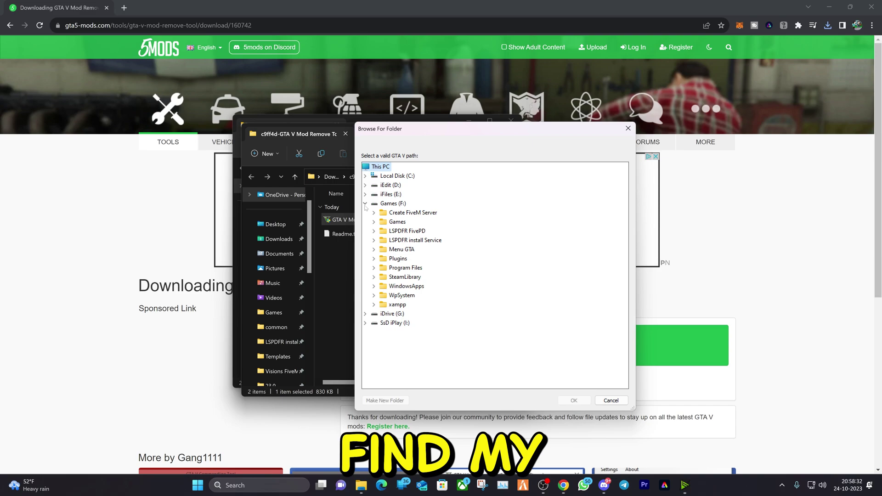
{"action": "left_click", "coordinate": [373, 277]}
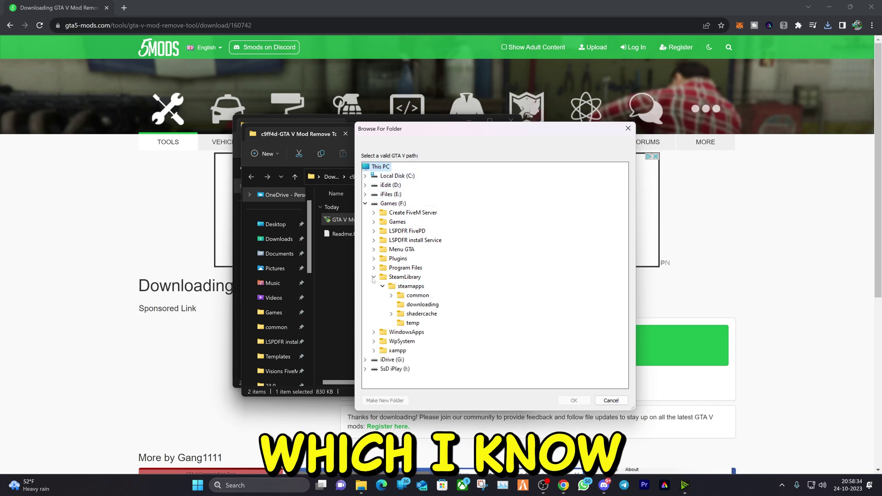
{"action": "left_click", "coordinate": [391, 296]}
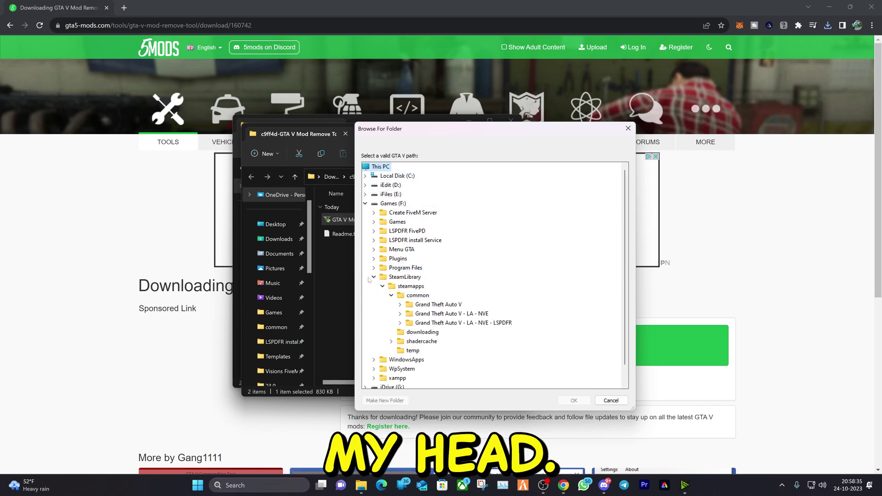
{"action": "left_click", "coordinate": [442, 305]}
{"action": "double_click", "coordinate": [442, 305]}
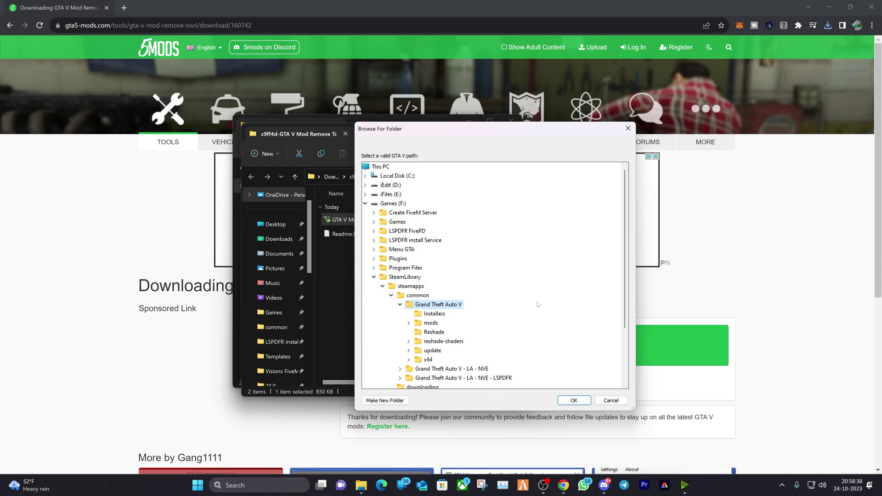
{"action": "left_click", "coordinate": [574, 400]}
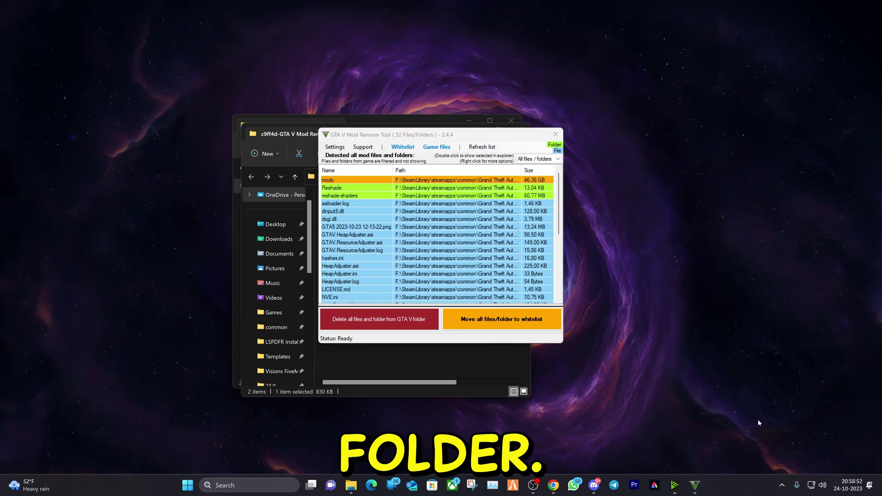
- Switch to Steam and browse Grand Theft Auto V's local files from the library
{"action": "left_click", "coordinate": [782, 485]}
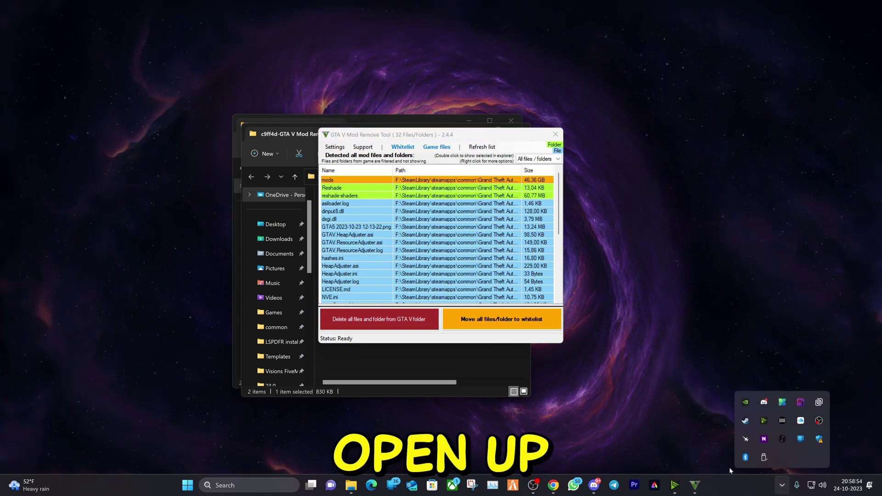
{"action": "left_click", "coordinate": [746, 421]}
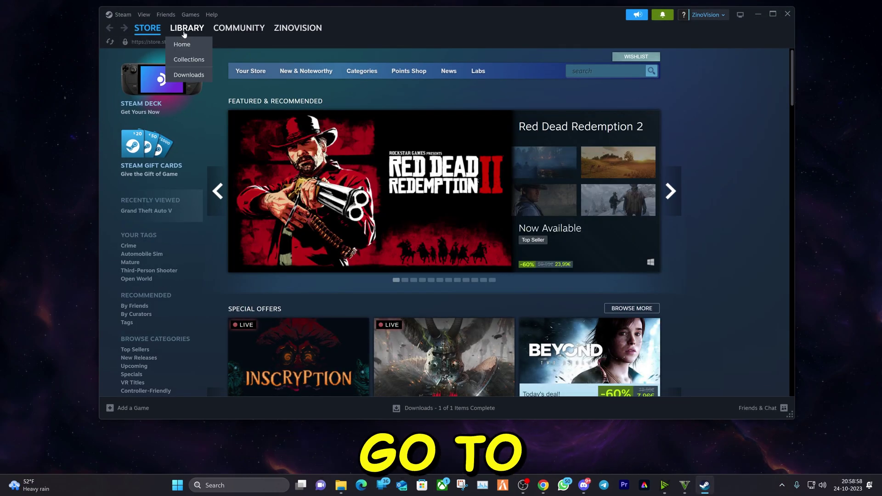
{"action": "left_click", "coordinate": [184, 33]}
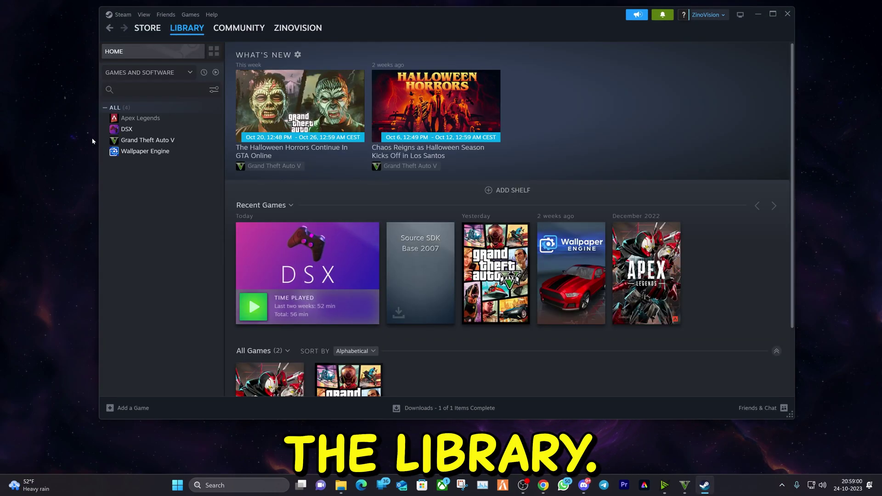
{"action": "right_click", "coordinate": [154, 141]}
{"action": "mouse_move", "coordinate": [168, 198]}
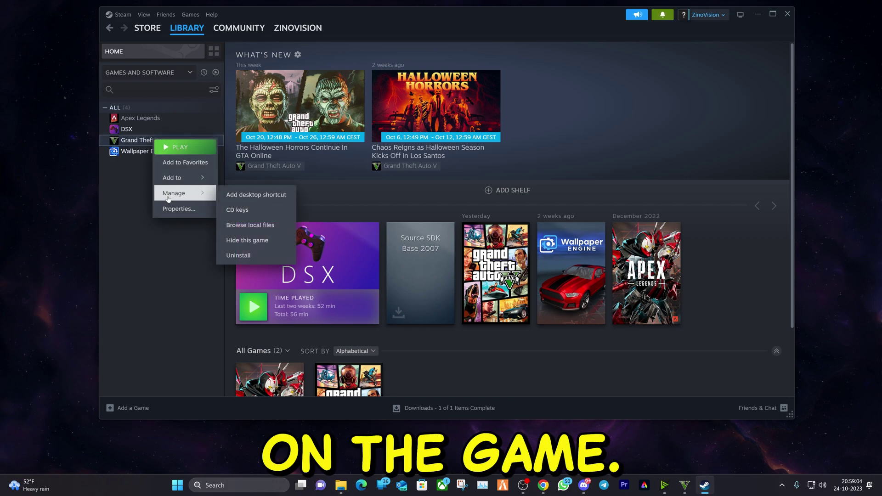
{"action": "left_click", "coordinate": [262, 225]}
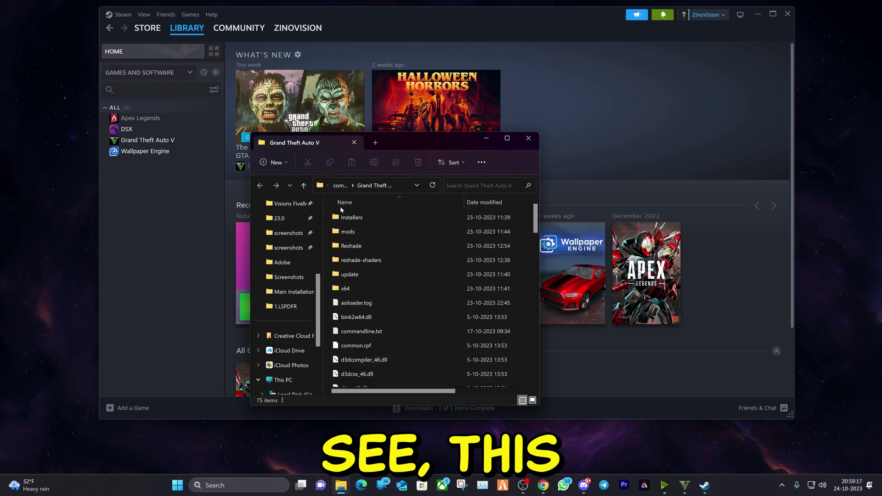
- Show and select the full path of the Grand Theft Auto V folder, and minimize the folder window
{"action": "left_click", "coordinate": [403, 186]}
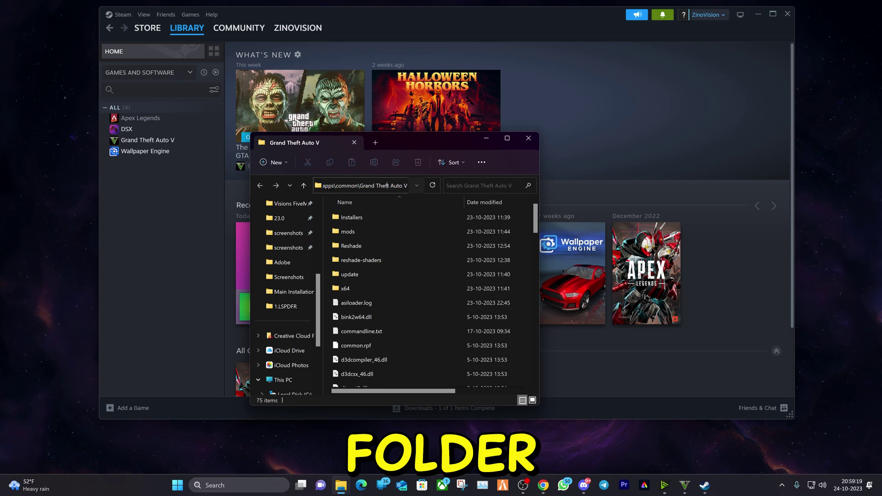
{"action": "left_click_drag", "start_coordinate": [390, 185], "coordinate": [399, 186]}
{"action": "mouse_move", "coordinate": [323, 186]}
{"action": "left_mouse_down"}
{"action": "mouse_move", "coordinate": [372, 186]}
{"action": "mouse_move", "coordinate": [338, 186]}
{"action": "left_mouse_up"}
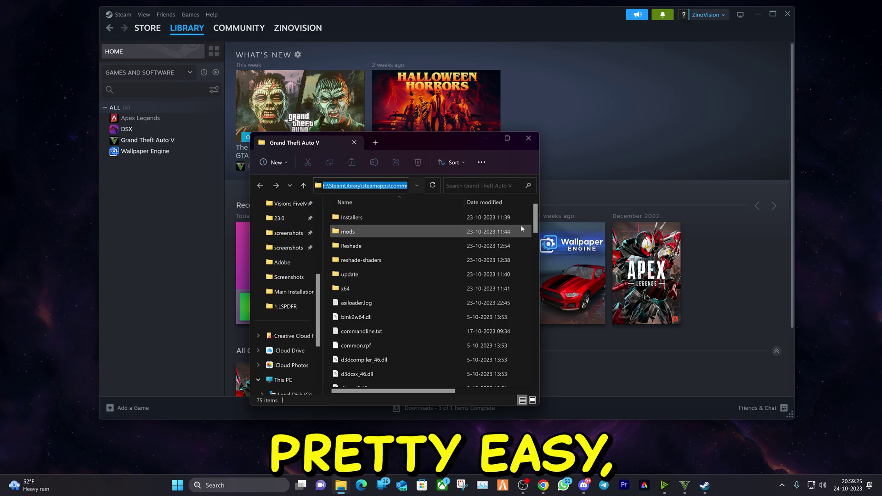
{"action": "left_click", "coordinate": [486, 138]}
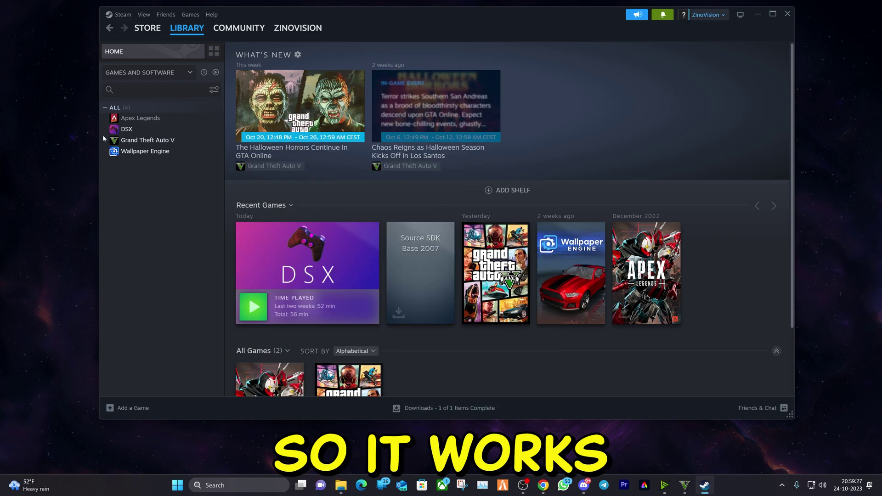
- Show the management options for Grand Theft Auto V in the Steam library and open its game page
{"action": "right_click", "coordinate": [133, 140]}
{"action": "left_click", "coordinate": [130, 265]}
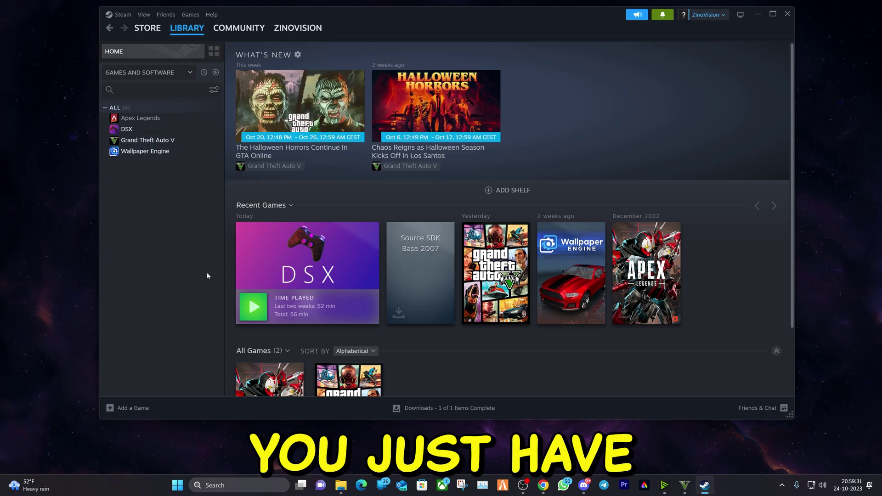
{"action": "left_click", "coordinate": [147, 141]}
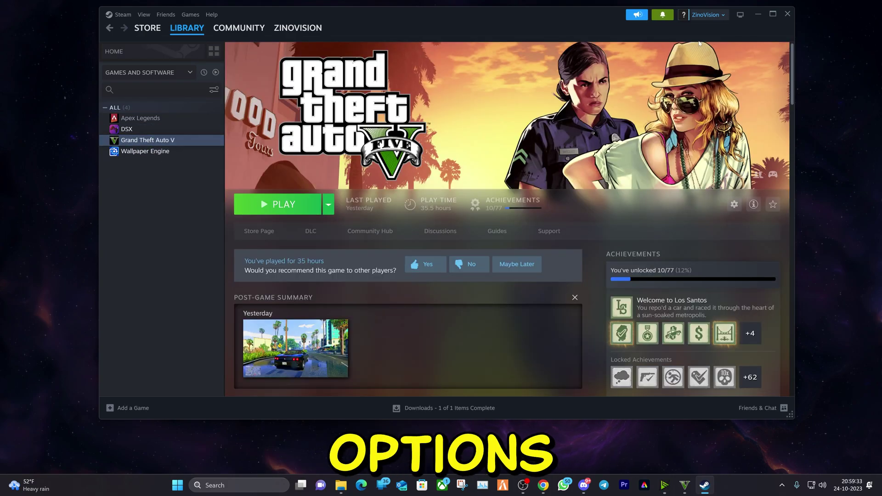
- Minimize Steam and close the extracted mod remover folder and the other folder window behind it
{"action": "left_click", "coordinate": [759, 14]}
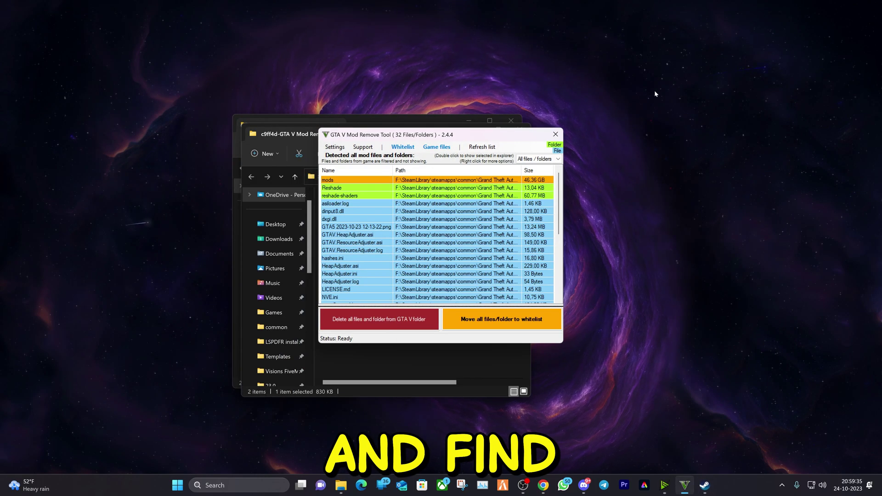
{"action": "left_click", "coordinate": [260, 130]}
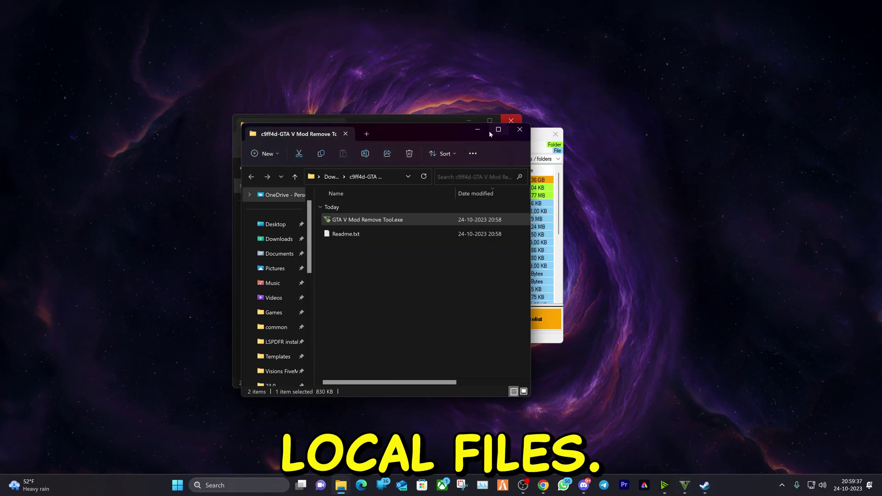
{"action": "left_click", "coordinate": [520, 129]}
{"action": "left_click", "coordinate": [409, 115]}
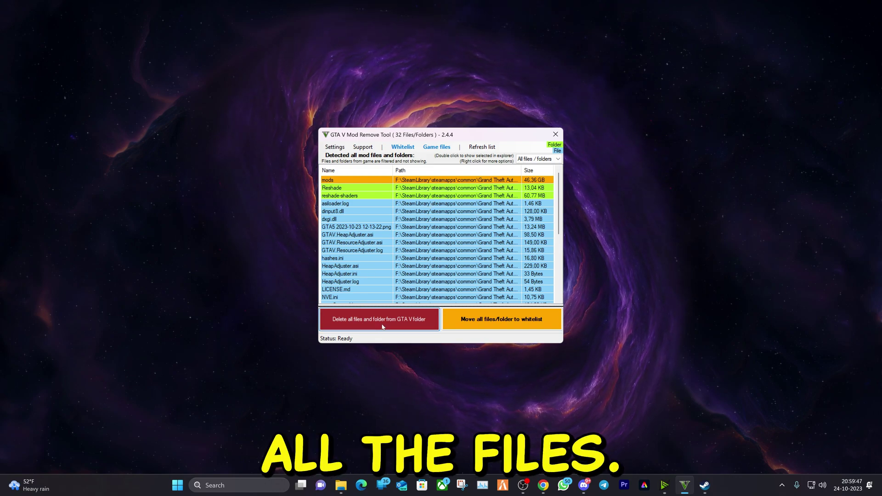
- Examine the mod files detected by the removal tool and compare them with the Grand Theft Auto V folder's contents
{"action": "left_click", "coordinate": [399, 219]}
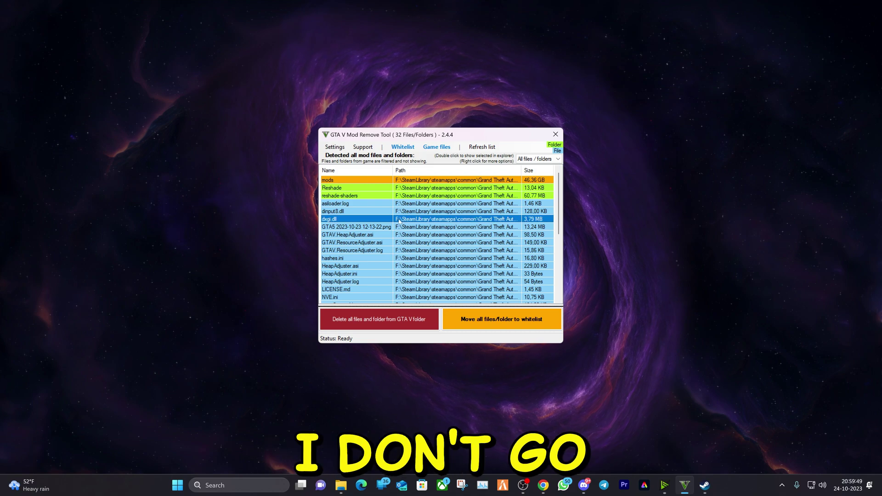
{"action": "left_click", "coordinate": [362, 188]}
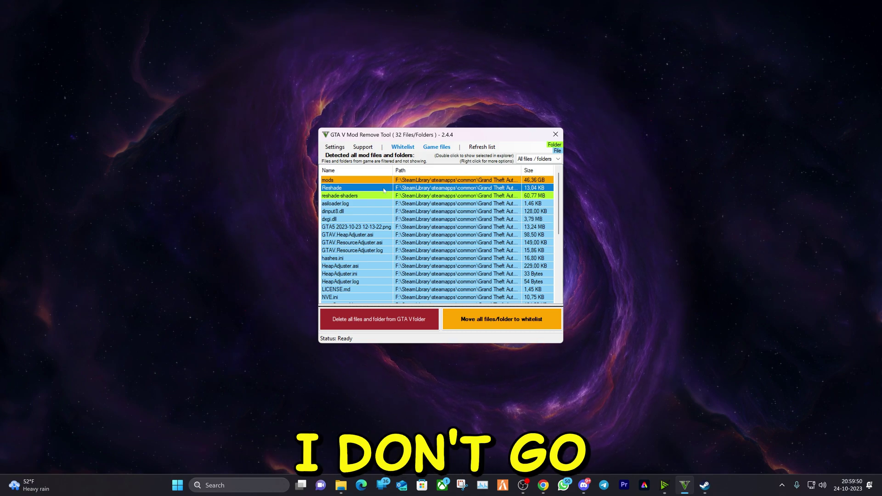
{"action": "left_click", "coordinate": [352, 250]}
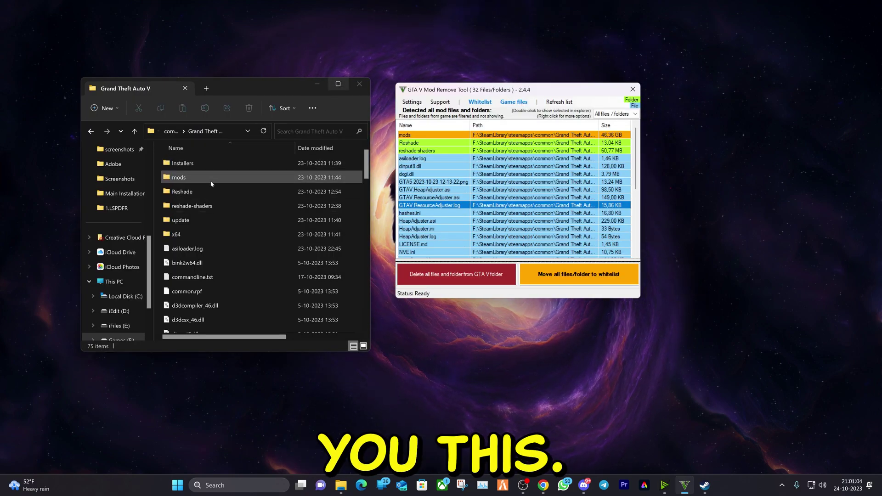
{"action": "scroll", "coordinate": [214, 289], "scroll_direction": "down", "scroll_amount": 8}
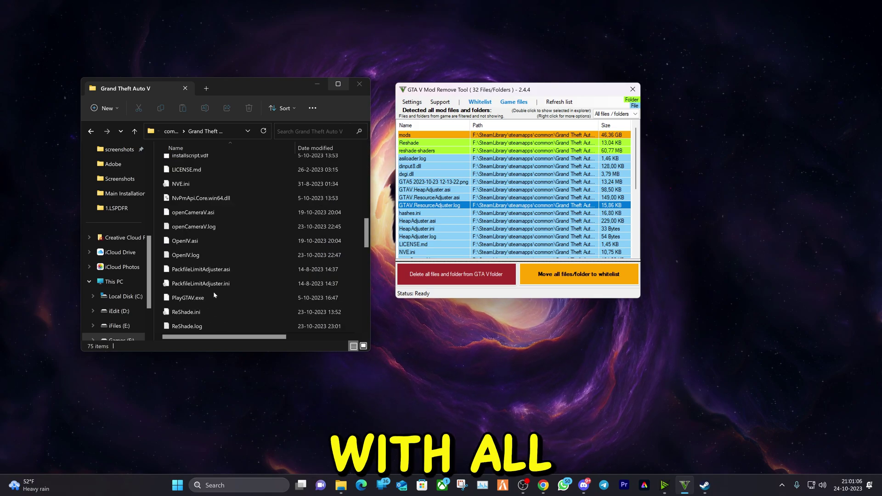
{"action": "scroll", "coordinate": [212, 289], "scroll_direction": "up", "scroll_amount": 8}
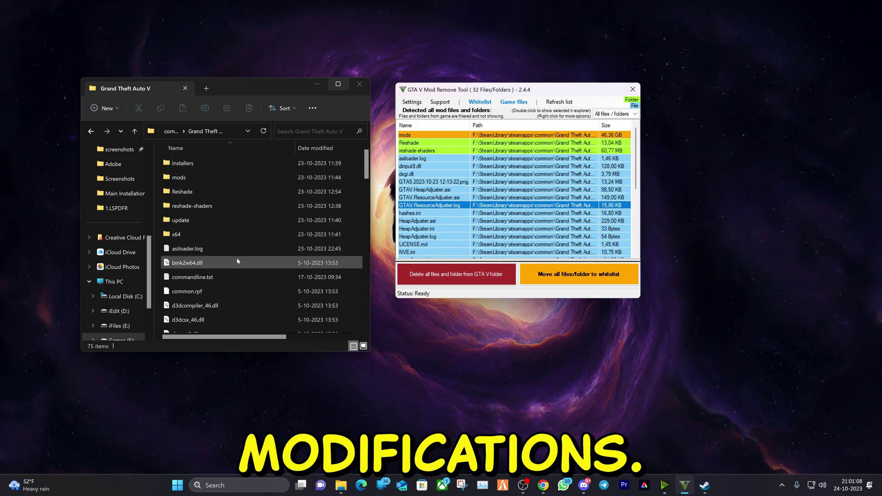
- Delete all detected mod files and folders from the GTA V folder, including the "mods" folder
{"action": "left_click", "coordinate": [440, 282]}
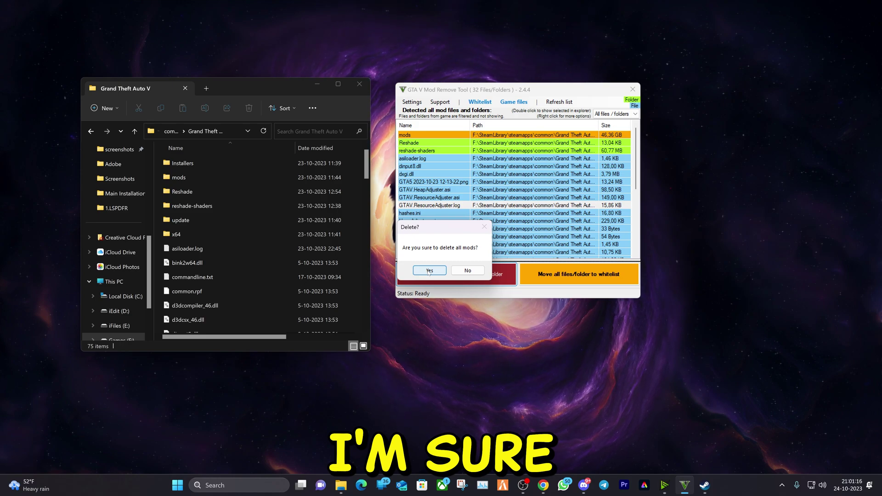
{"action": "left_click", "coordinate": [429, 271]}
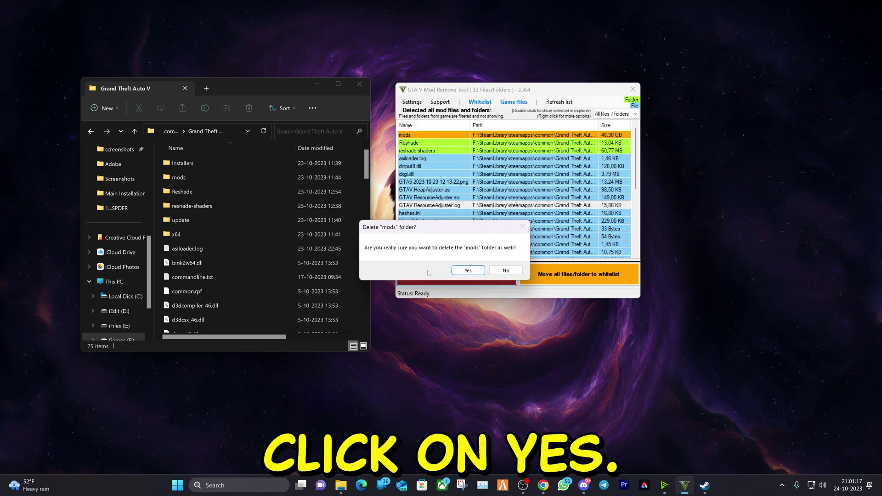
{"action": "left_click", "coordinate": [475, 272]}
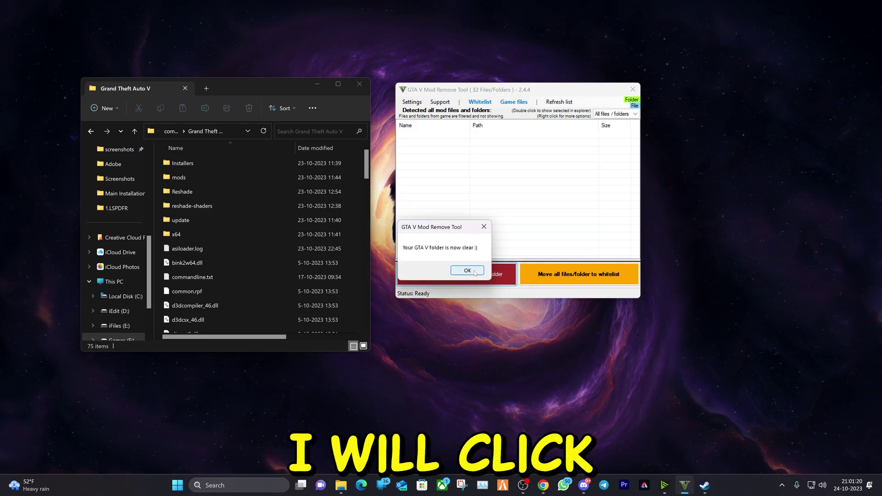
{"action": "left_click", "coordinate": [465, 270]}
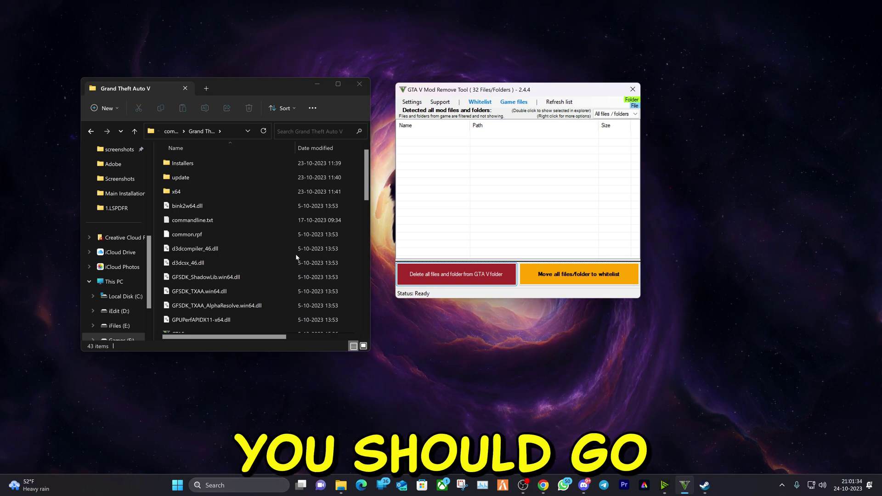
- Switch to Steam and verify the integrity of Grand Theft Auto V's installed files from its properties
{"action": "left_click", "coordinate": [704, 486]}
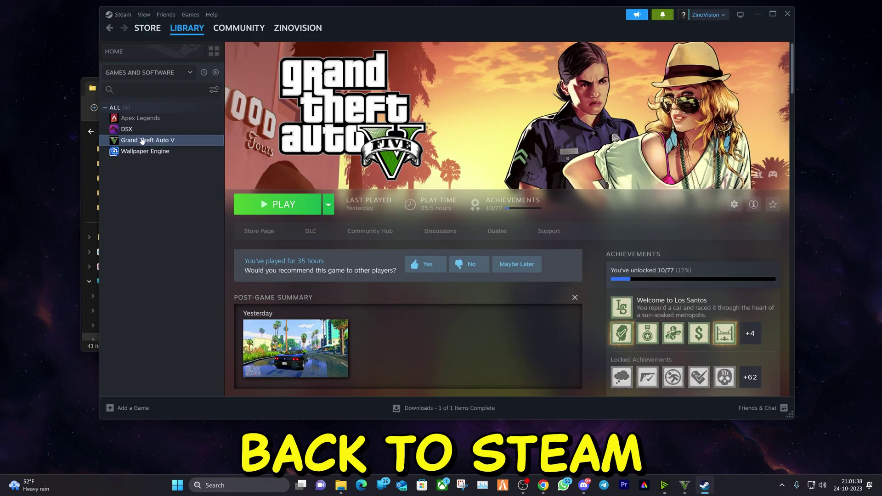
{"action": "right_click", "coordinate": [139, 140]}
{"action": "left_click", "coordinate": [165, 207]}
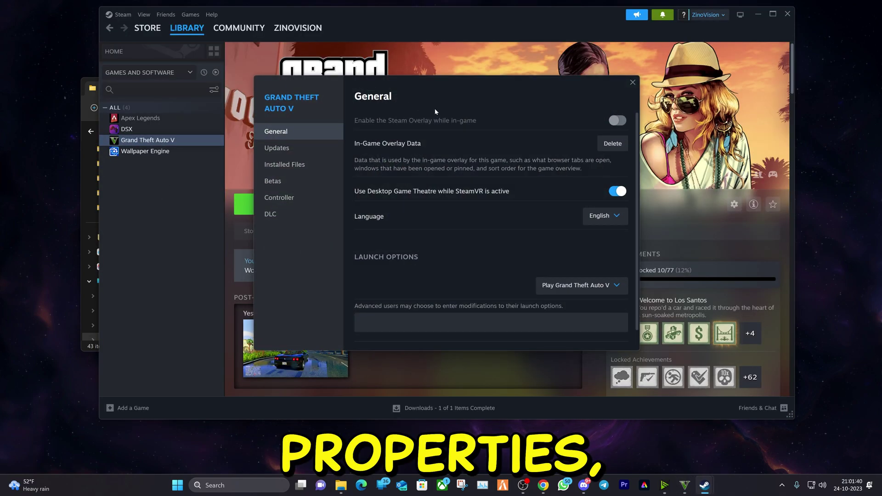
{"action": "left_click", "coordinate": [285, 170]}
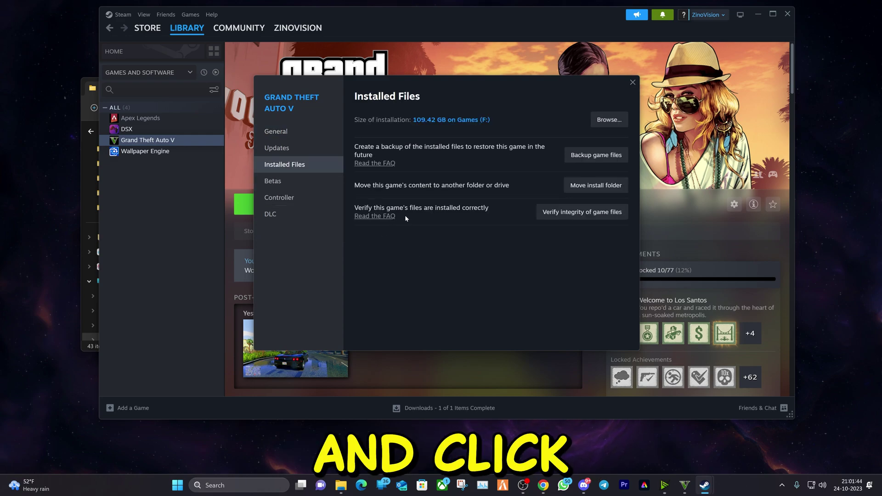
{"action": "left_click", "coordinate": [581, 215]}
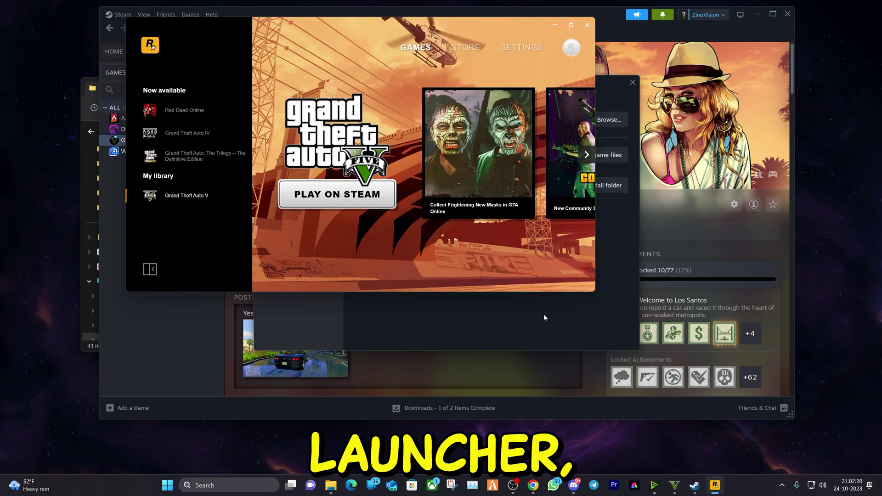
- Check the file verification progress, view the Rockstar Games Launcher's general settings, and close the launcher
{"action": "left_click", "coordinate": [544, 314]}
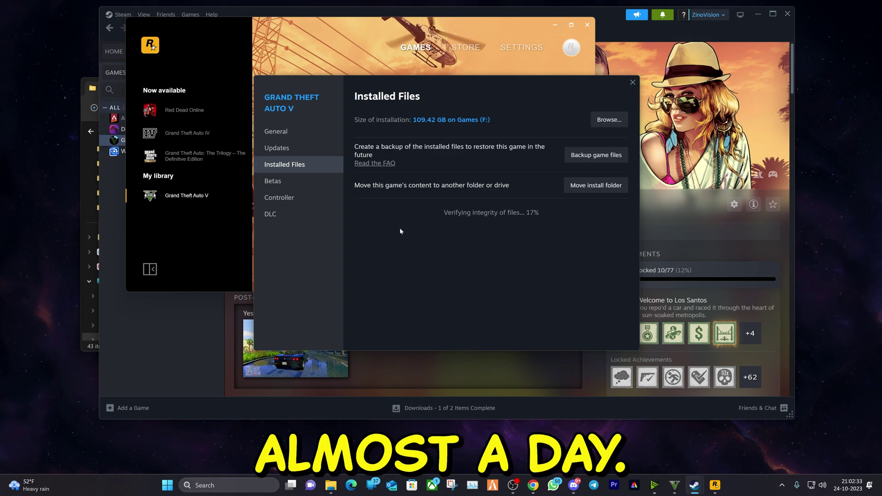
{"action": "left_click", "coordinate": [216, 241]}
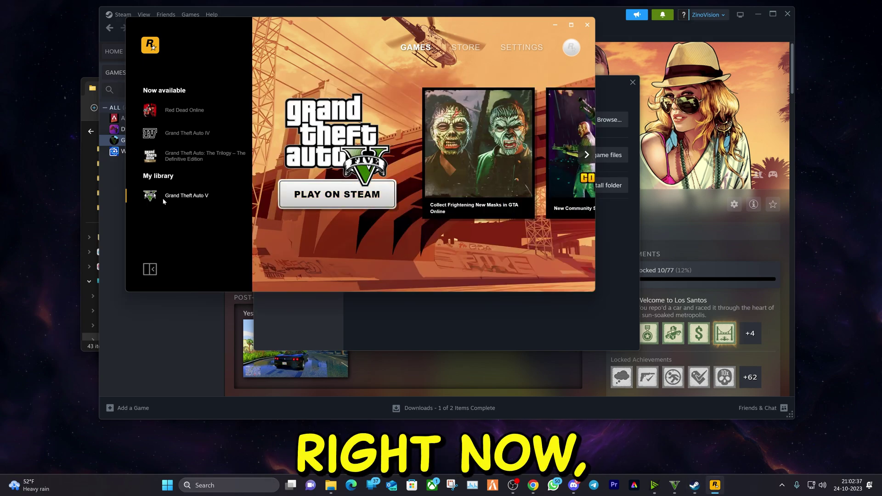
{"action": "left_click", "coordinate": [508, 49]}
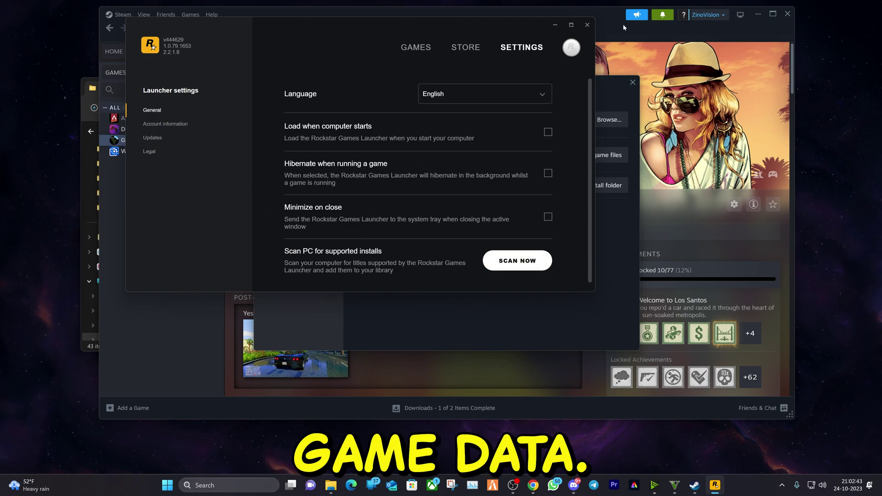
{"action": "left_click", "coordinate": [587, 26]}
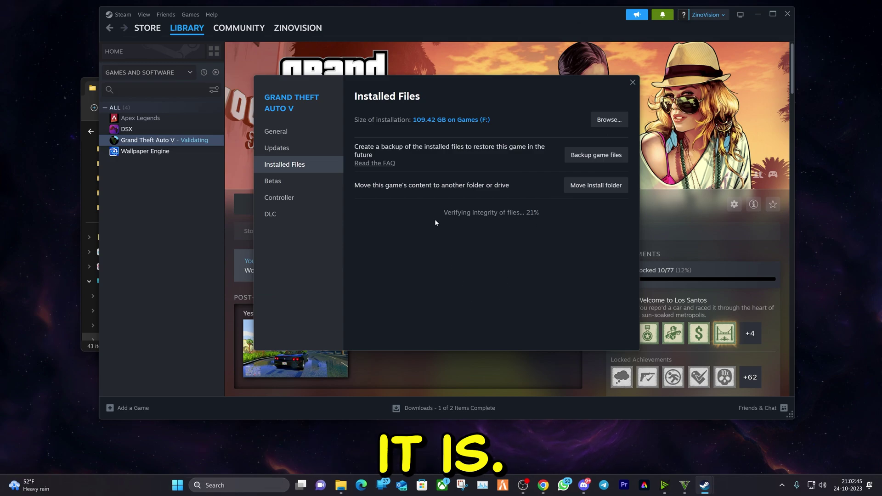